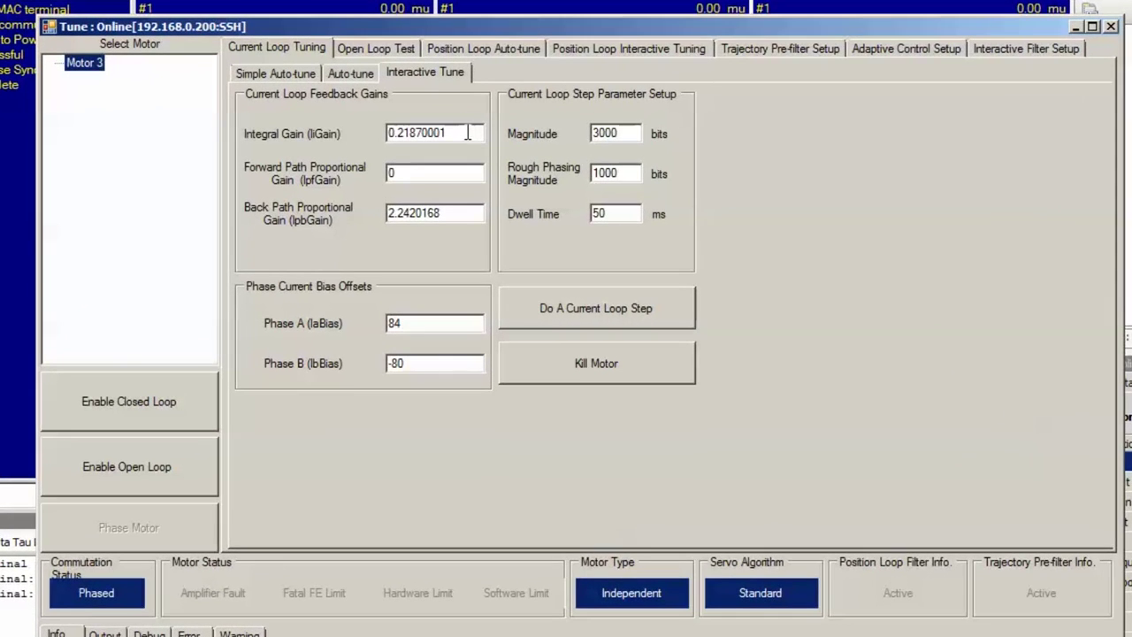
Step: Set Motor 3's Integral Gain and Back Path Proportional Gain both to 0
{"action": "double_click", "coordinate": [387, 187]}
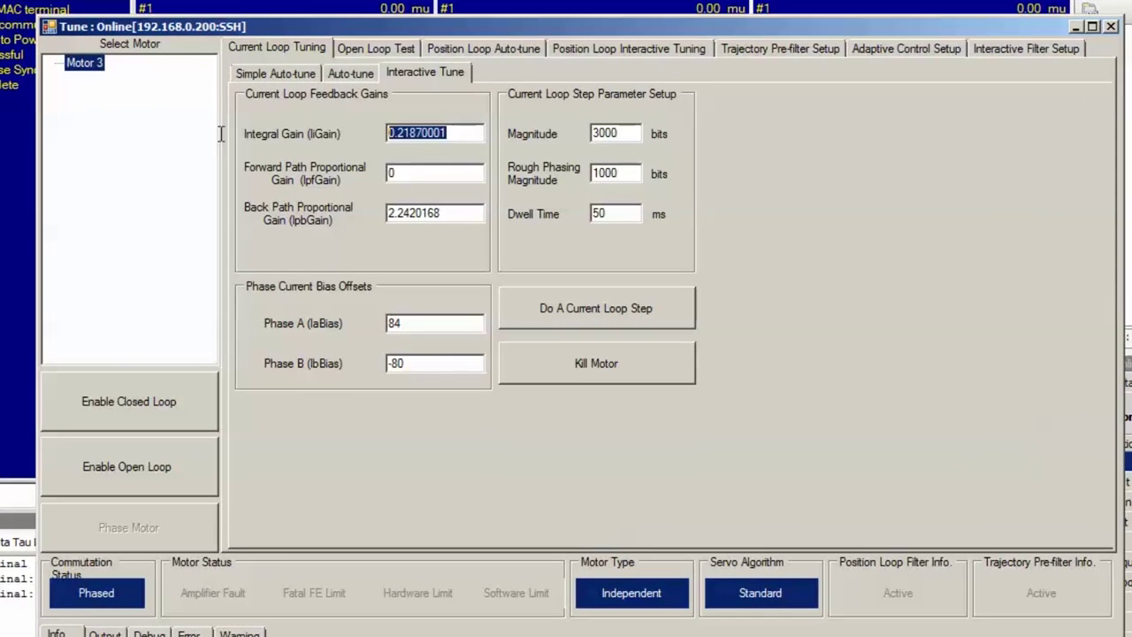
{"action": "type", "text": "0"}
{"action": "left_click_drag", "start_coordinate": [482, 212], "coordinate": [324, 203]}
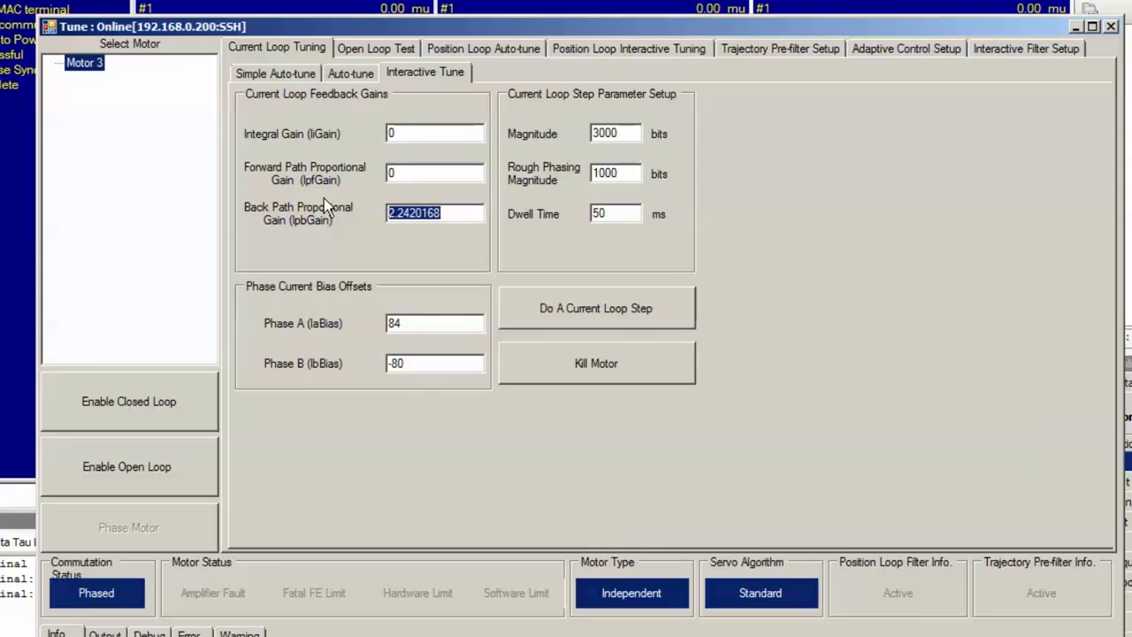
{"action": "type", "text": "0"}
{"action": "left_click", "coordinate": [425, 137]}
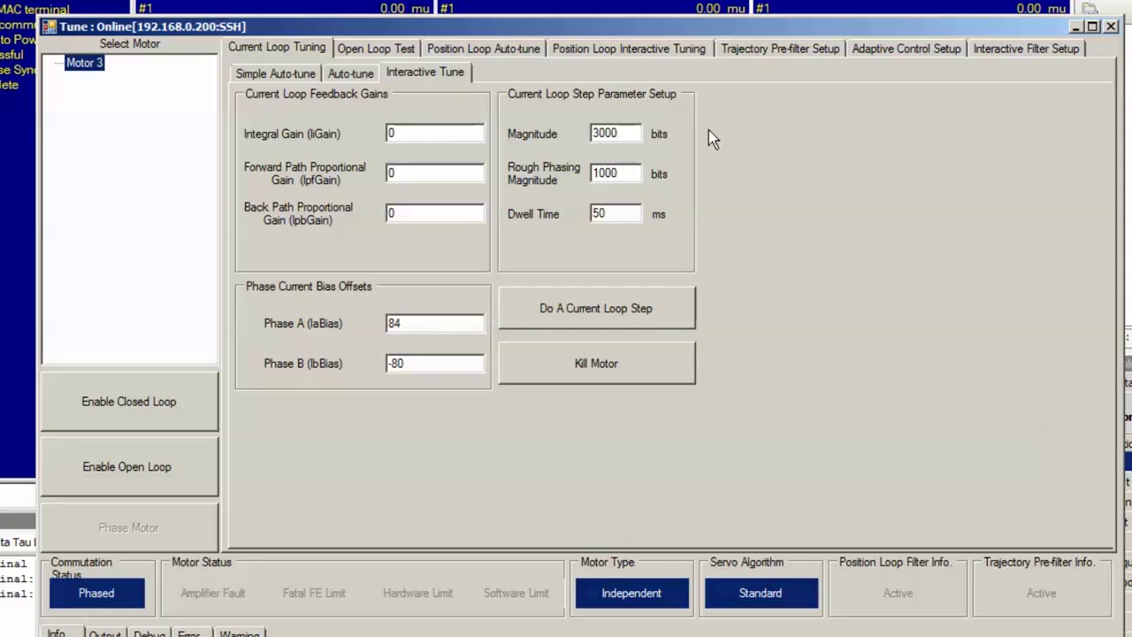
Step: Set the integral gain to 0.1 and run a current-loop step: 41.26% overshoot at 86.91 Hz
{"action": "left_click", "coordinate": [626, 133]}
{"action": "left_click", "coordinate": [483, 132]}
{"action": "type", "text": ".1"}
{"action": "left_click", "coordinate": [671, 312]}
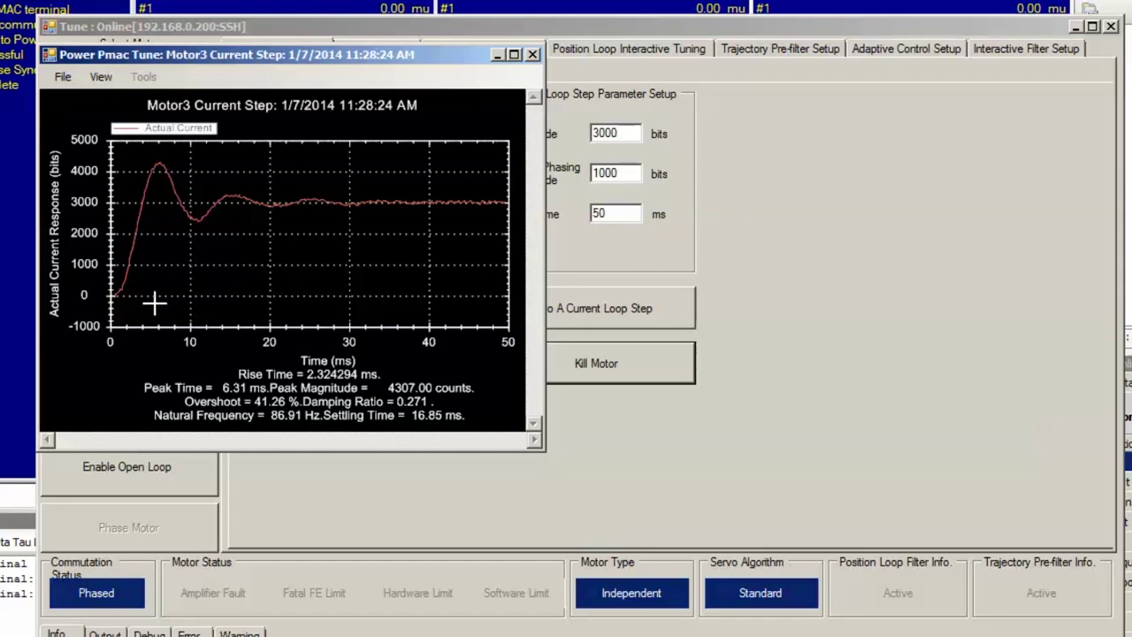
{"action": "mouse_move", "coordinate": [155, 182]}
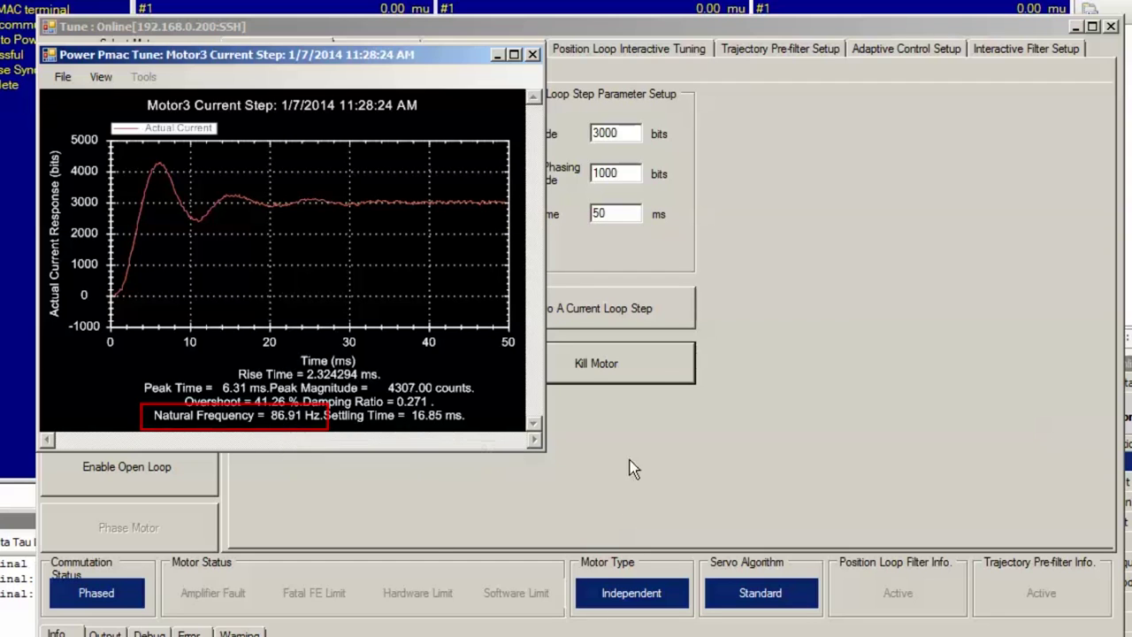
Step: Close the plot, set the integral gain to 0.3, and run a current-loop step
{"action": "left_click", "coordinate": [531, 54]}
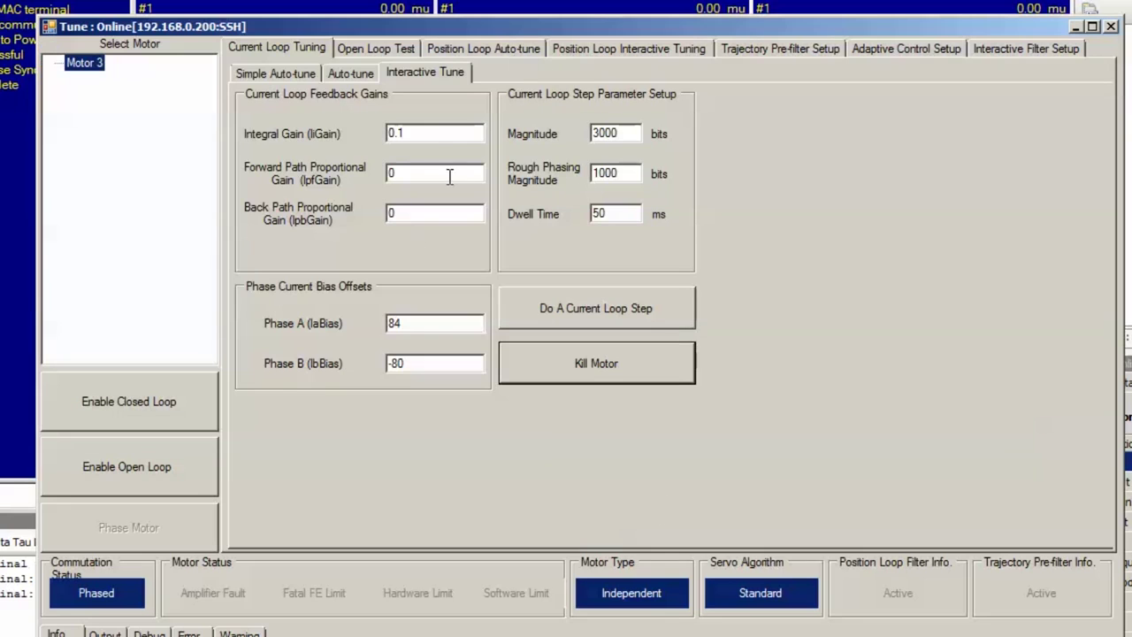
{"action": "left_click", "coordinate": [434, 135]}
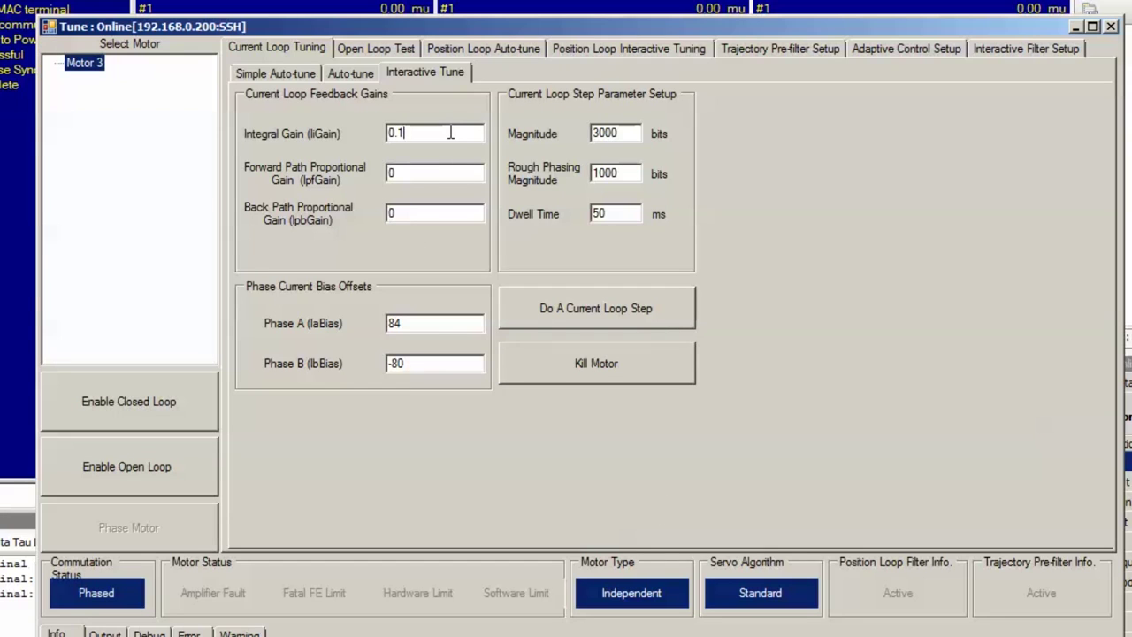
{"action": "key", "text": "BackSpace"}
{"action": "type", "text": "3"}
{"action": "left_click", "coordinate": [662, 305]}
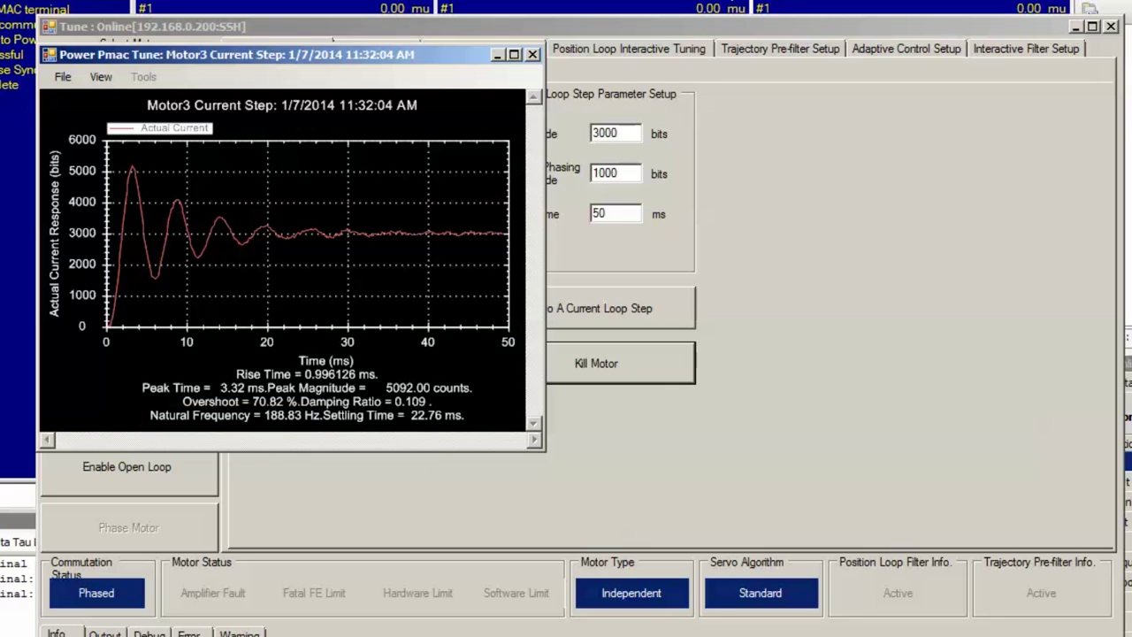
Step: Change the integral gain to 0.5 and step again: 212.34 Hz, 0.069 damping
{"action": "left_click", "coordinate": [533, 55]}
{"action": "left_click_drag", "start_coordinate": [451, 133], "coordinate": [398, 132]}
{"action": "type", "text": "5"}
{"action": "left_click", "coordinate": [691, 306]}
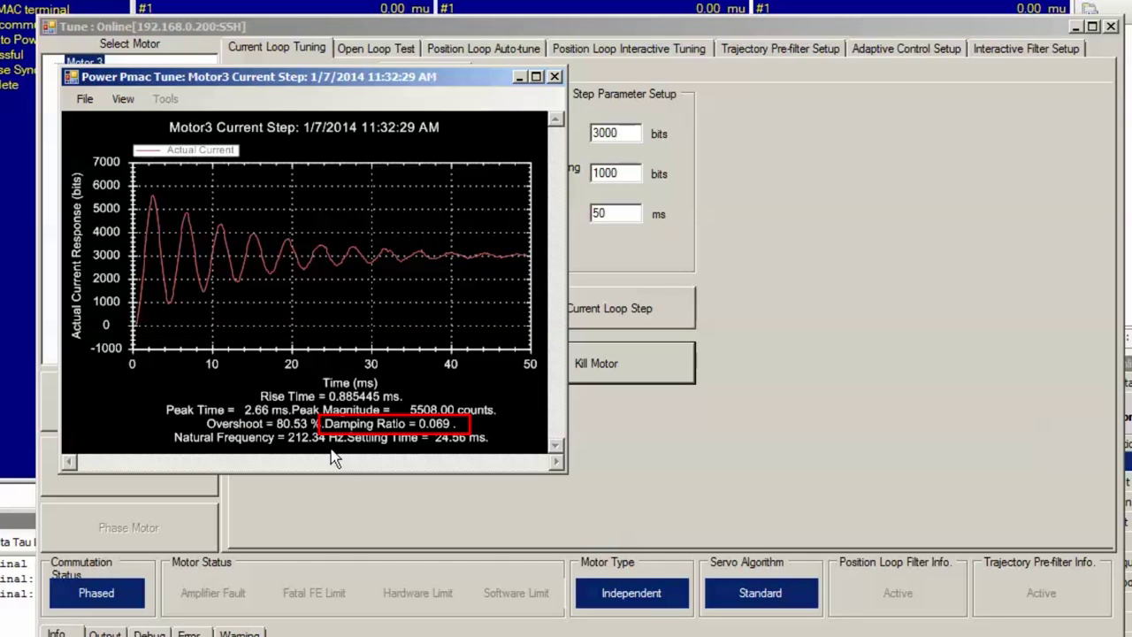
Step: Set the back-path proportional gain to 1 and run a current-loop step
{"action": "left_click", "coordinate": [555, 77]}
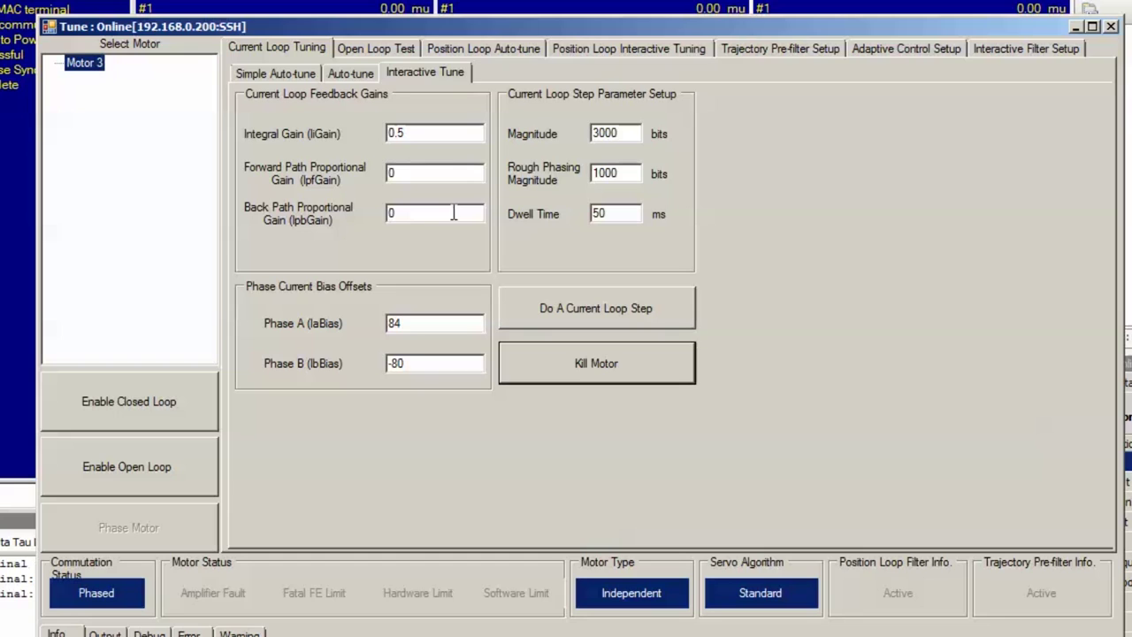
{"action": "key", "text": "Tab"}
{"action": "type", "text": "1"}
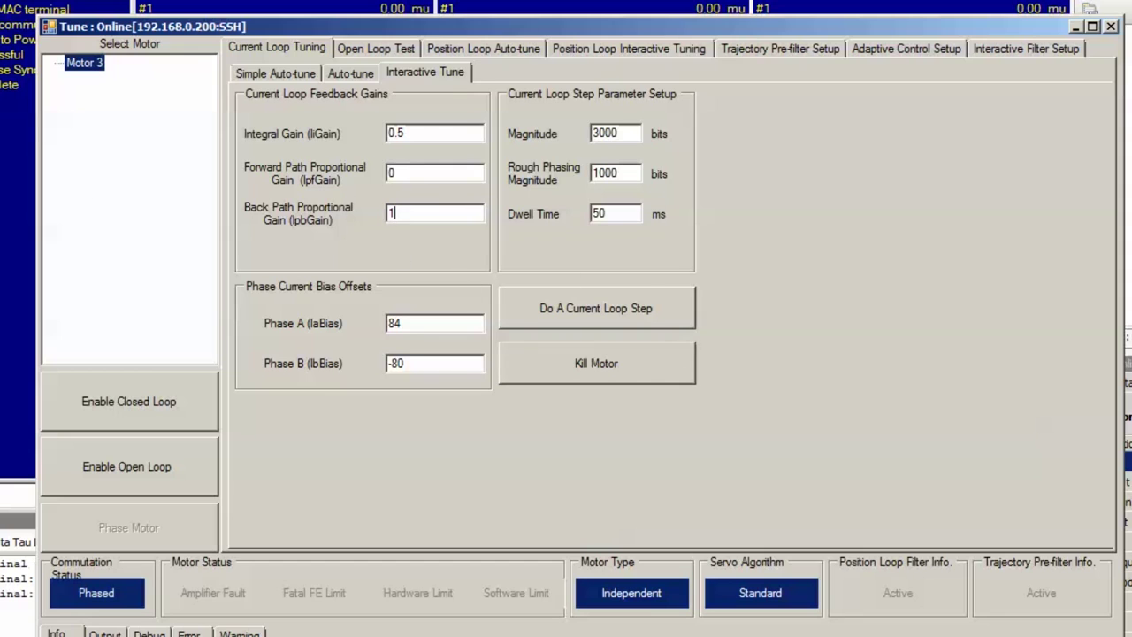
{"action": "left_click", "coordinate": [682, 311]}
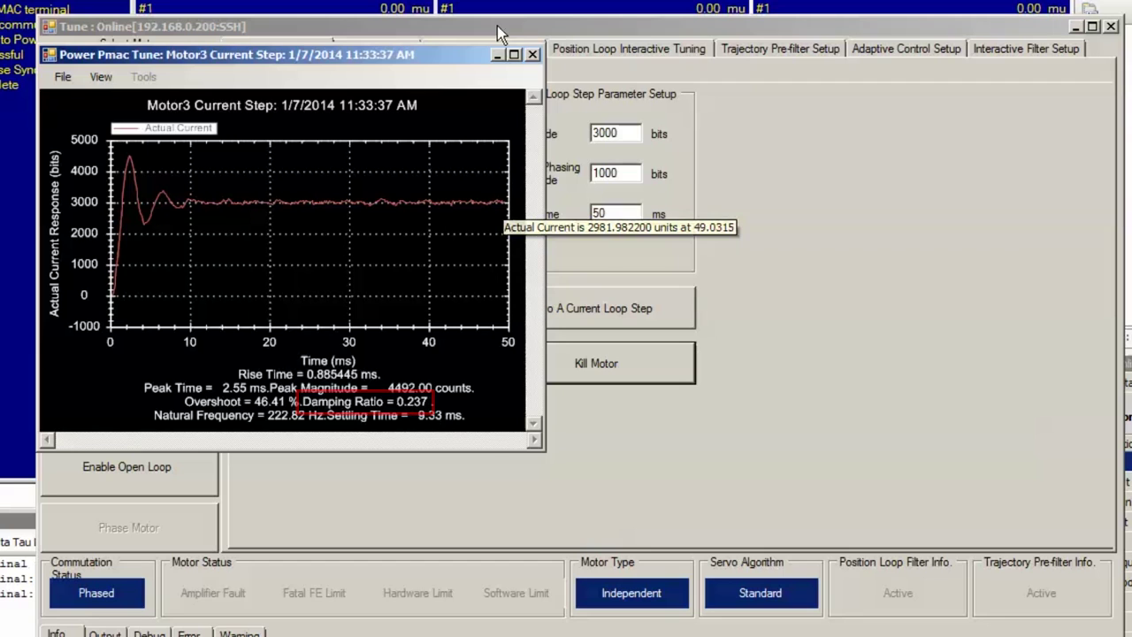
Step: Raise the back-path gain to 3 and step again: 10.39% overshoot, 0.585 damping
{"action": "left_click", "coordinate": [532, 54]}
{"action": "double_click", "coordinate": [428, 210]}
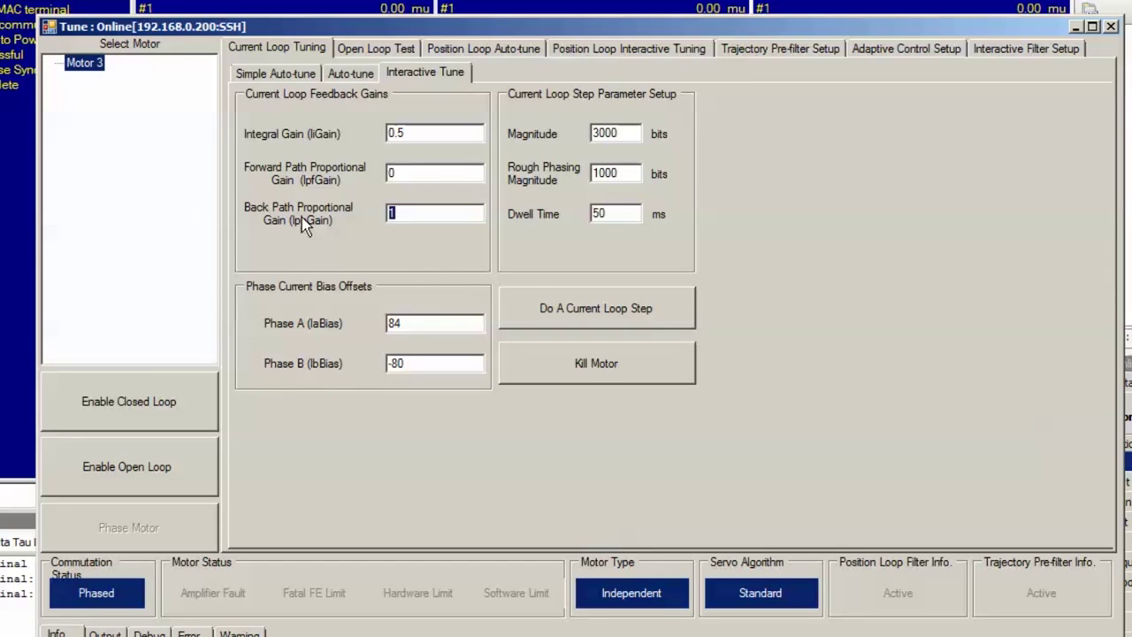
{"action": "type", "text": "3"}
{"action": "left_click", "coordinate": [675, 306]}
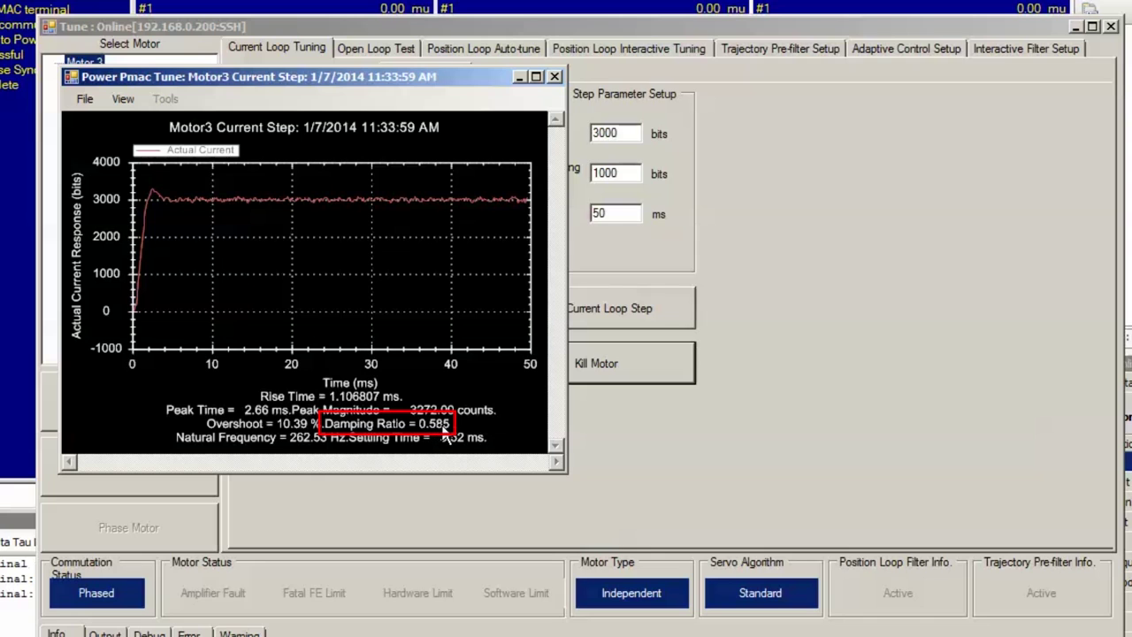
Step: Change the back-path proportional gain to 3.5 and run a current-loop step
{"action": "left_click", "coordinate": [555, 77]}
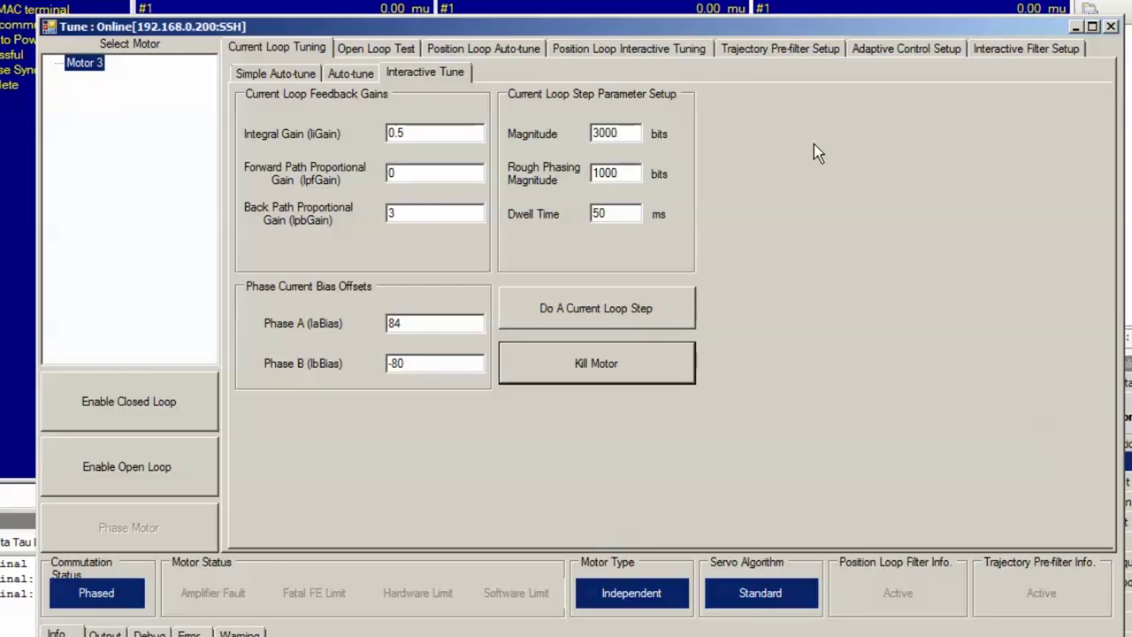
{"action": "left_click", "coordinate": [429, 213]}
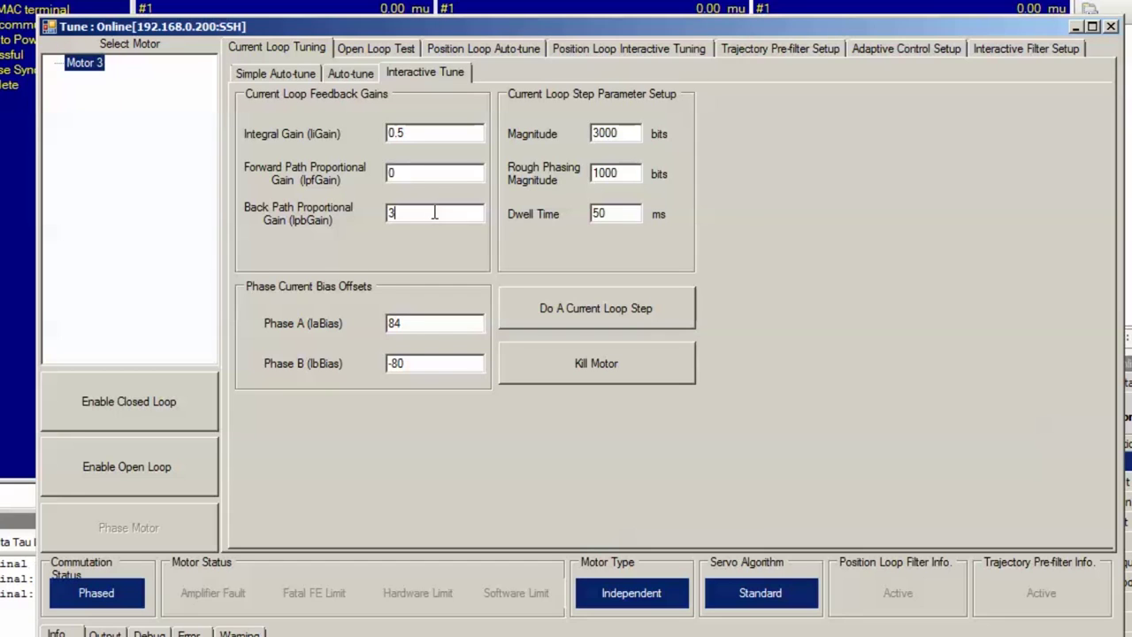
{"action": "type", "text": ".5"}
{"action": "left_click", "coordinate": [668, 309]}
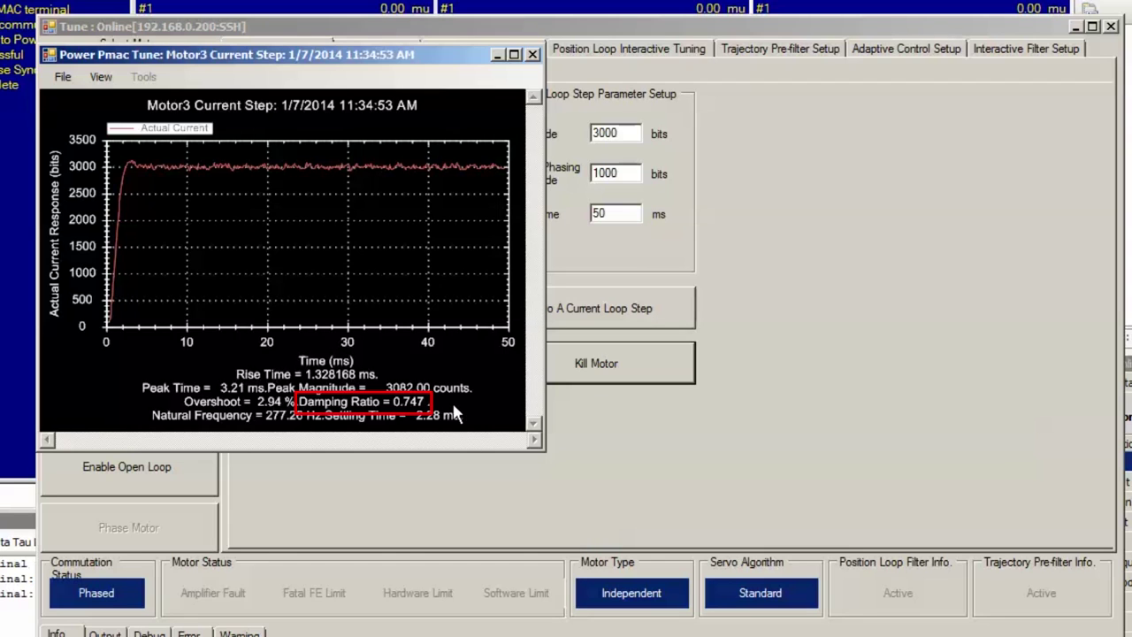
Step: Lower the back-path gain to 3.4 and step again: 4.17% overshoot, 0.711 damping
{"action": "left_click", "coordinate": [533, 54]}
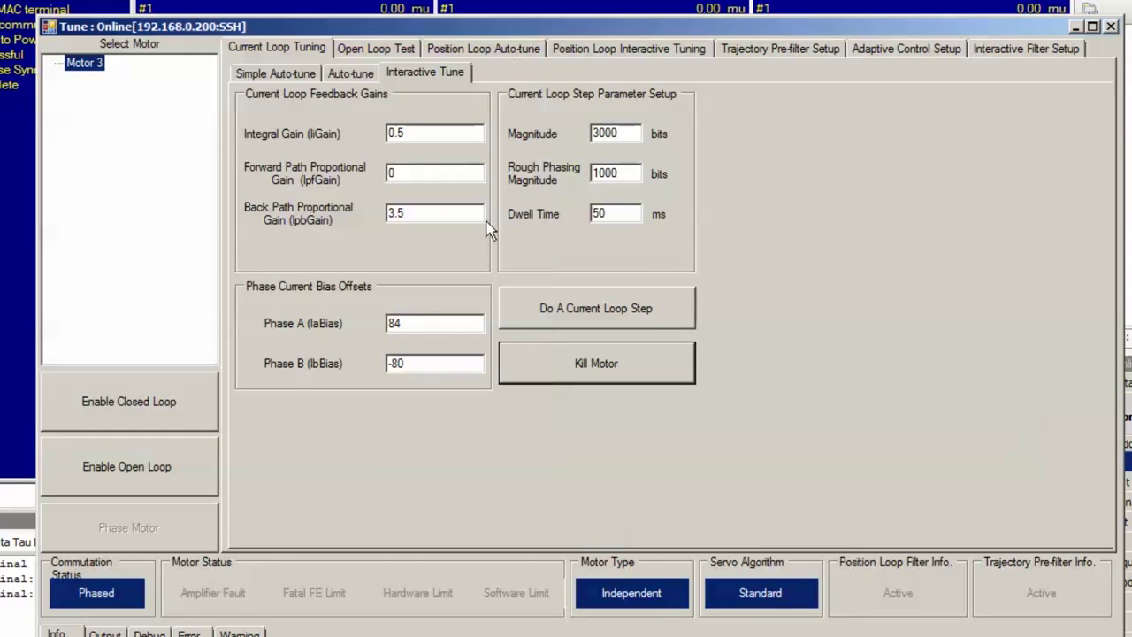
{"action": "left_click", "coordinate": [410, 213]}
{"action": "key", "text": "BackSpace"}
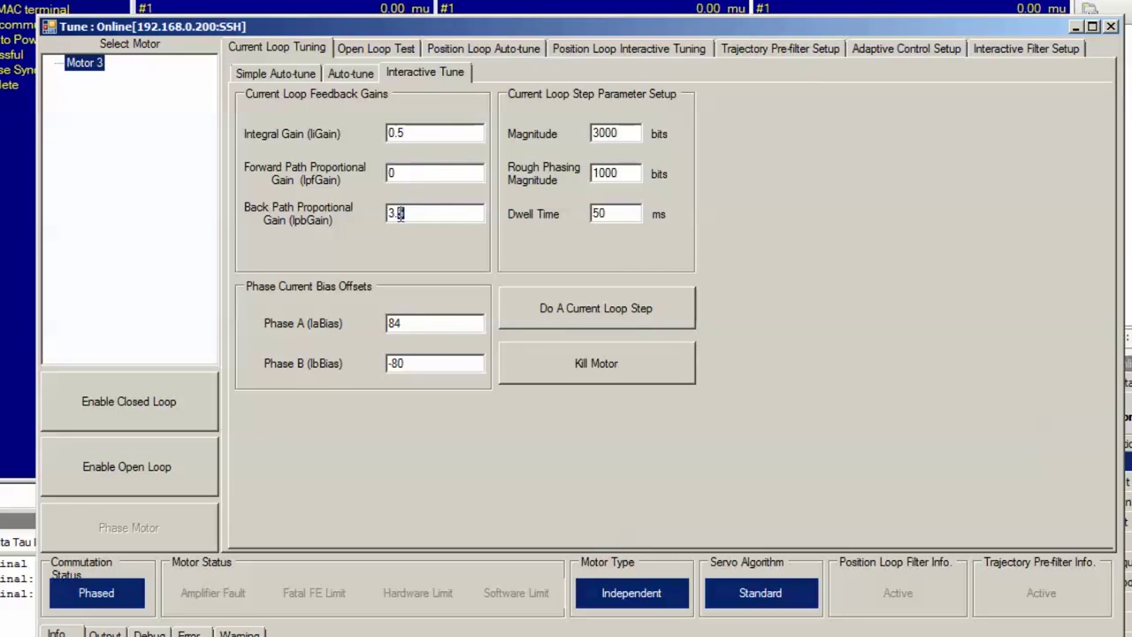
{"action": "type", "text": "4"}
{"action": "left_click", "coordinate": [660, 312]}
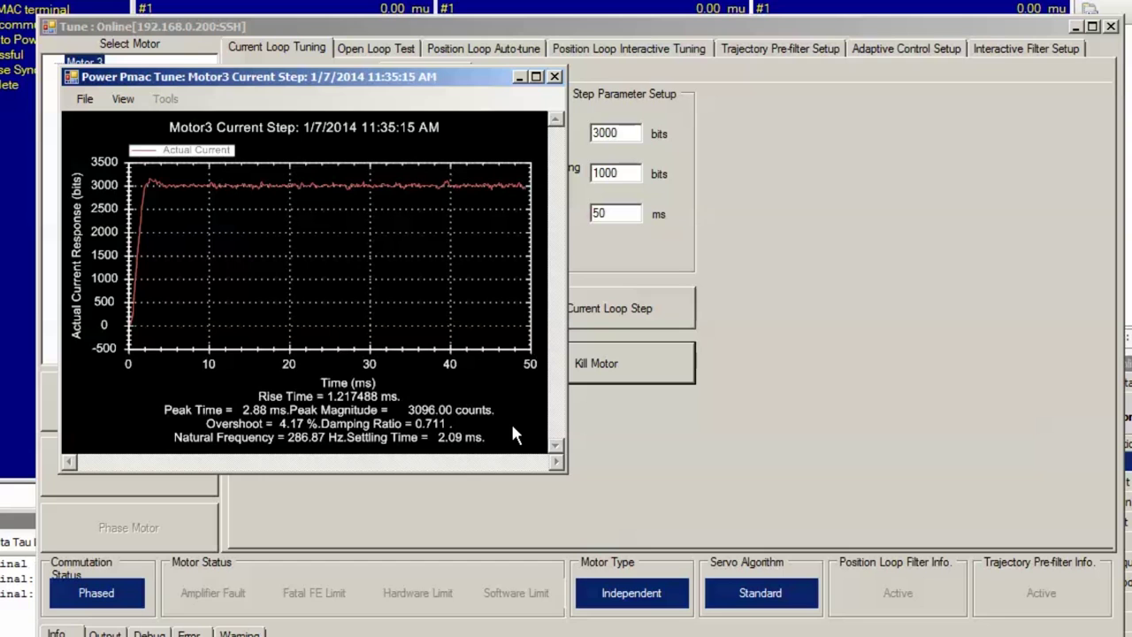
Step: Set back-path gain to 2.4 and forward-path gain to 1, then run a current-loop step
{"action": "left_click", "coordinate": [554, 77]}
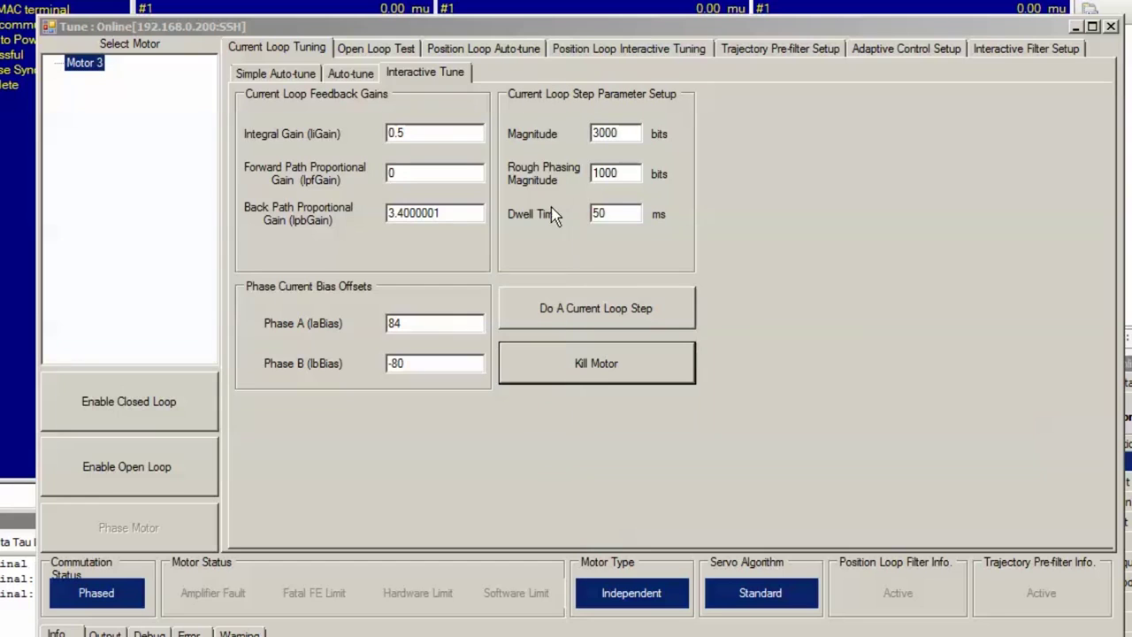
{"action": "left_click", "coordinate": [465, 215]}
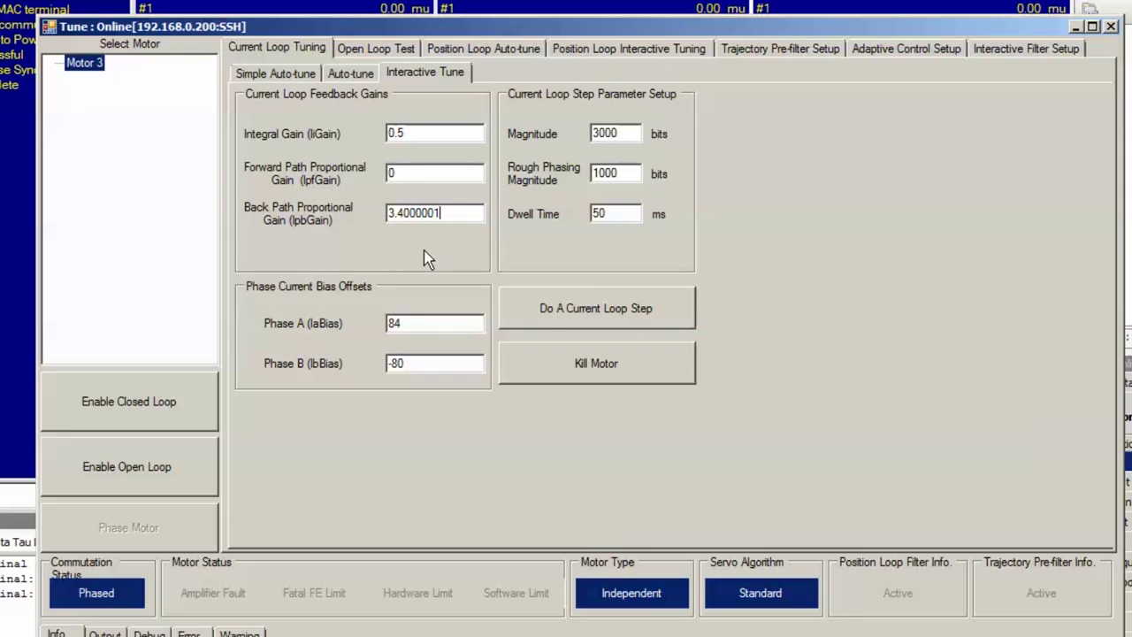
{"action": "double_click", "coordinate": [459, 213]}
{"action": "type", "text": "2.4"}
{"action": "double_click", "coordinate": [434, 174]}
{"action": "type", "text": "1"}
{"action": "left_click", "coordinate": [662, 311]}
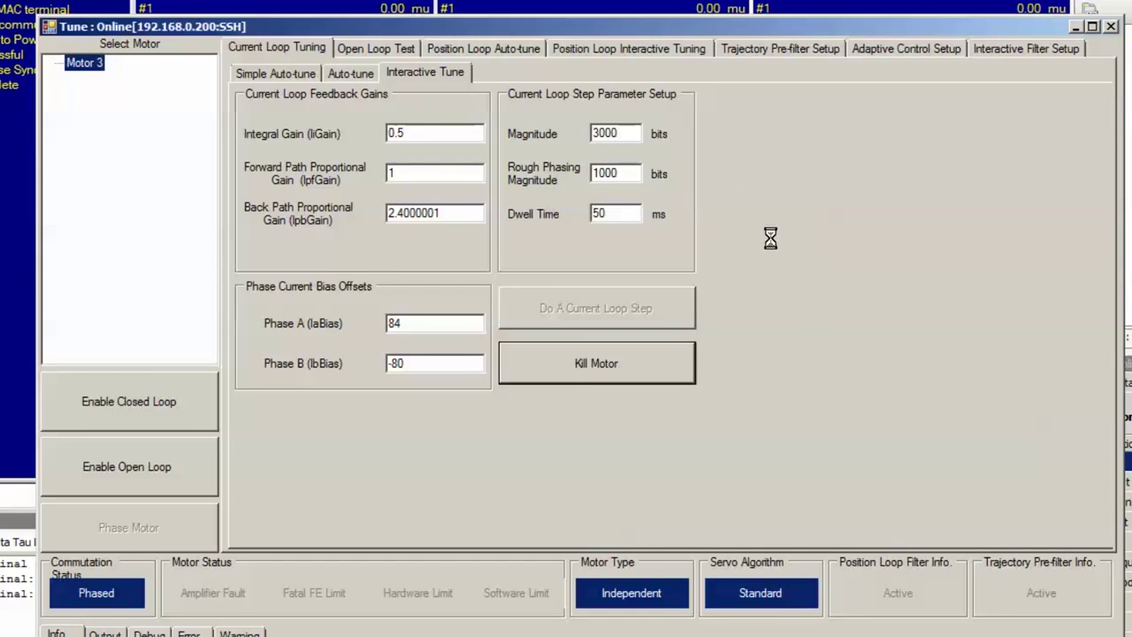